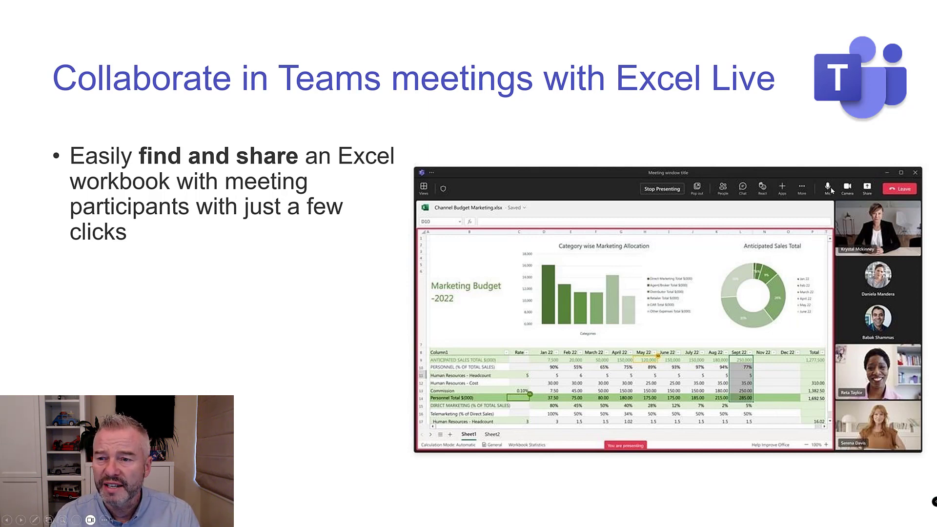
# Zoom in on the Excel Live meeting screenshot, zoom back out, and reveal the sharing-steps bullets.
pyautogui.rightClick(829, 188)
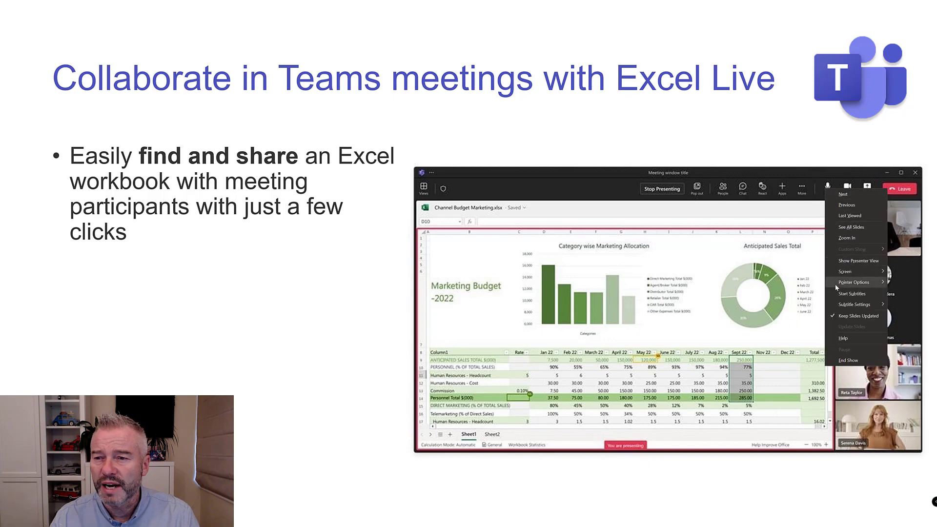
pyautogui.click(848, 238)
pyautogui.click(659, 220)
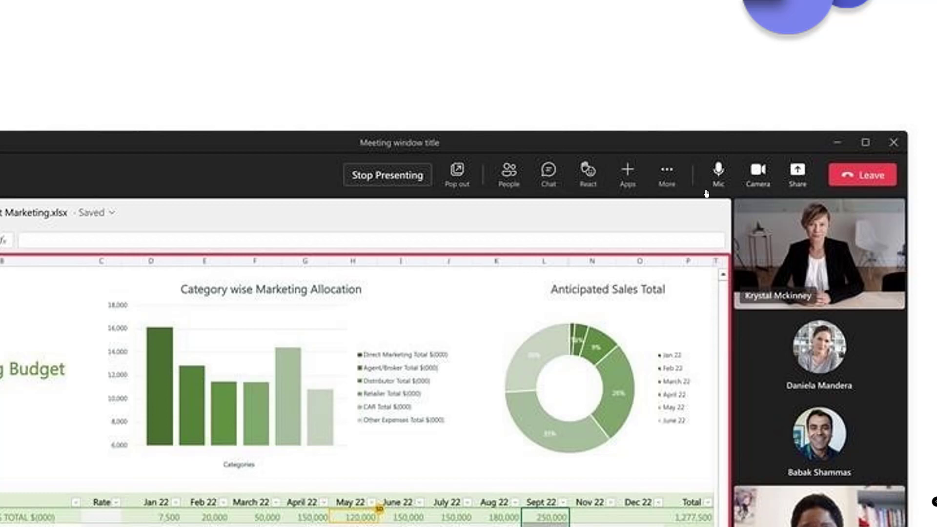
pyautogui.press('Escape')
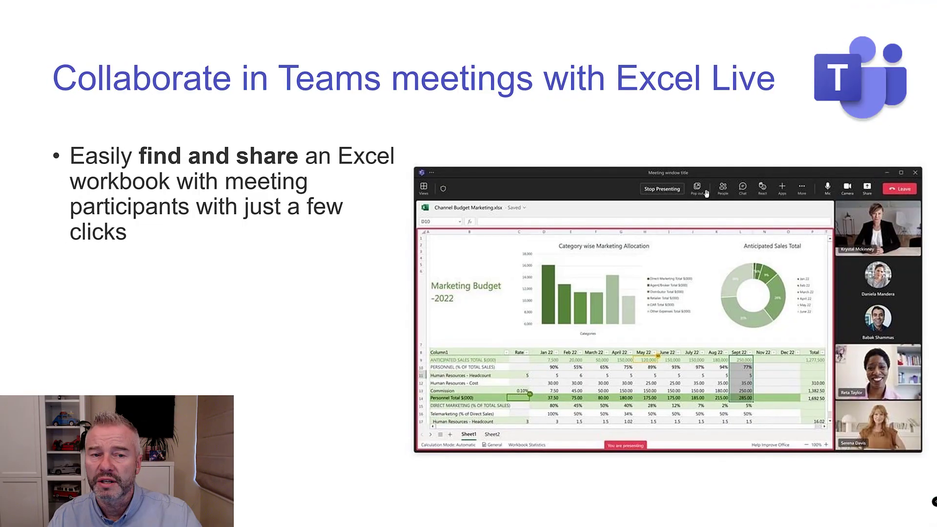
pyautogui.press('space')
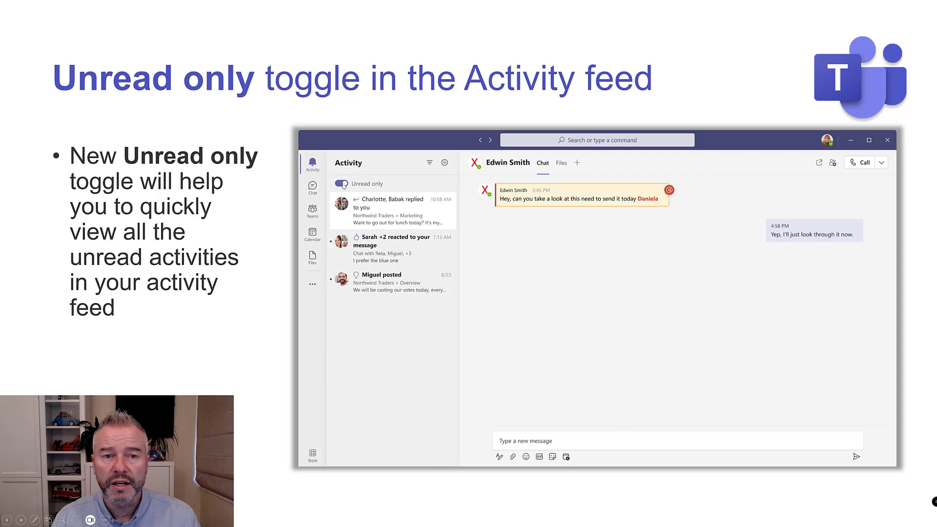
# Zoom in on the Activity feed screenshot via the slideshow's Zoom In option.
pyautogui.rightClick(344, 186)
pyautogui.click(373, 233)
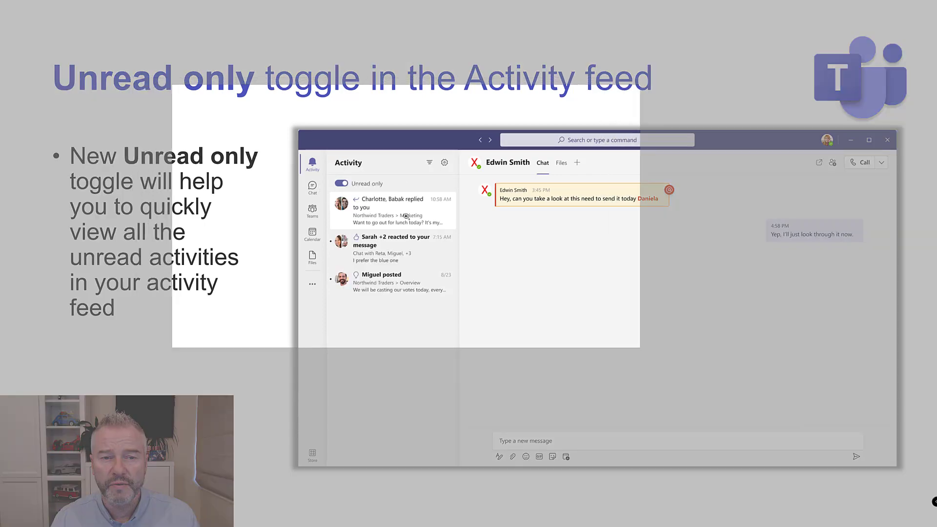
pyautogui.click(395, 242)
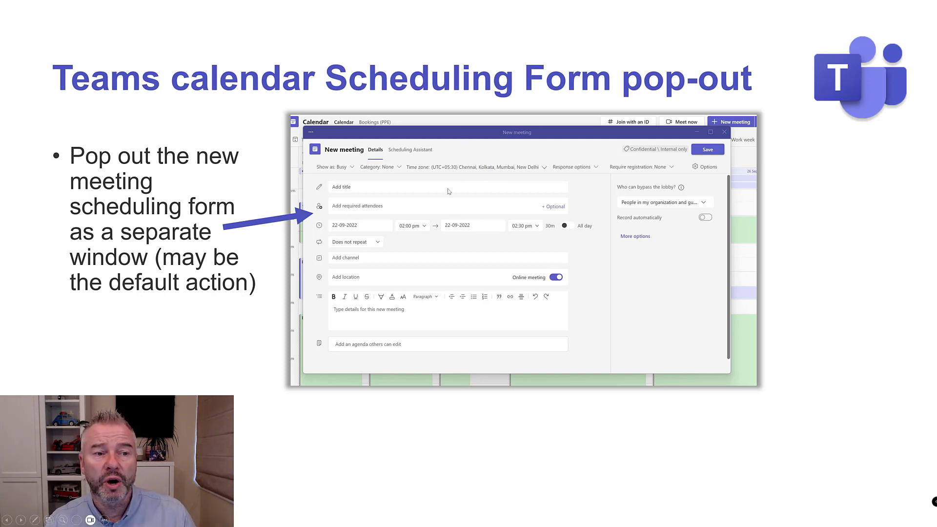
# Show the pop-out existing meetings bullet, zoom in on its screenshot, then zoom back out.
pyautogui.click(443, 203)
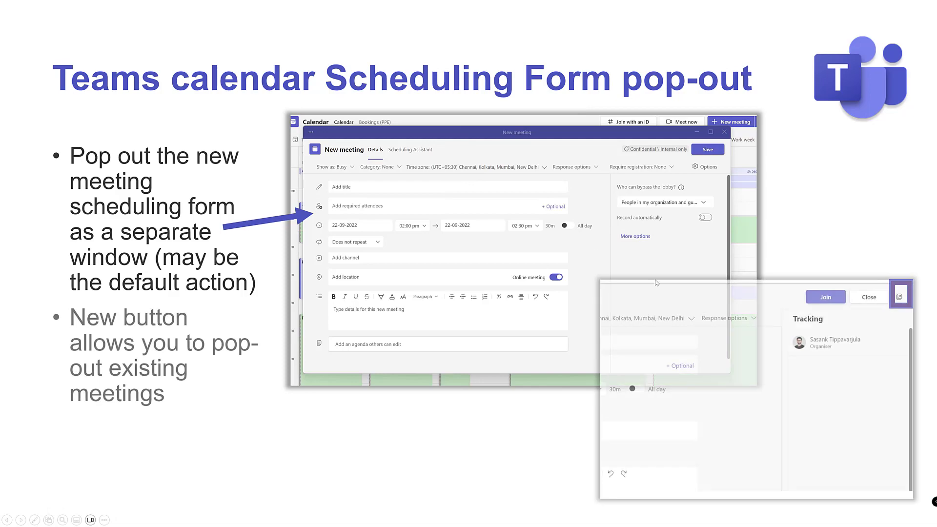
pyautogui.rightClick(801, 297)
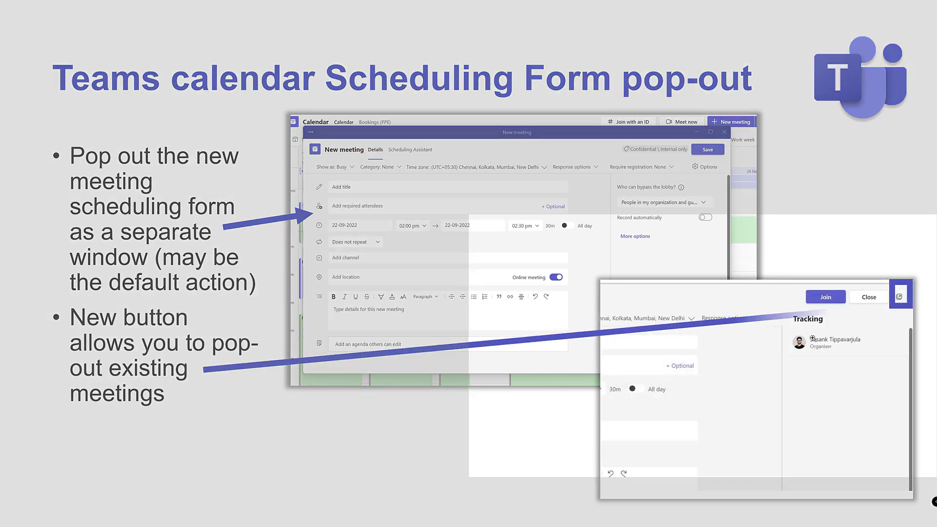
pyautogui.click(823, 347)
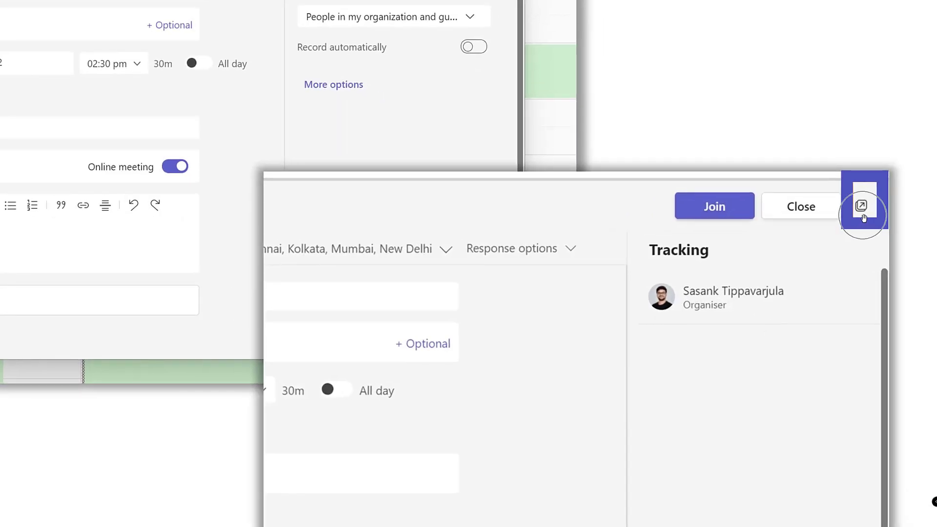
pyautogui.press('Escape')
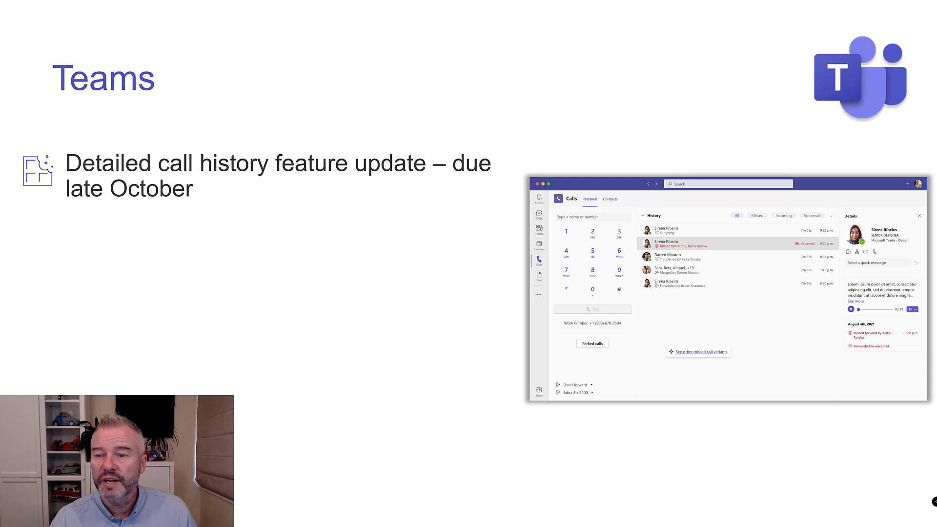
# Zoom in on the Calls history screenshot, then return to the full slide view.
pyautogui.rightClick(867, 331)
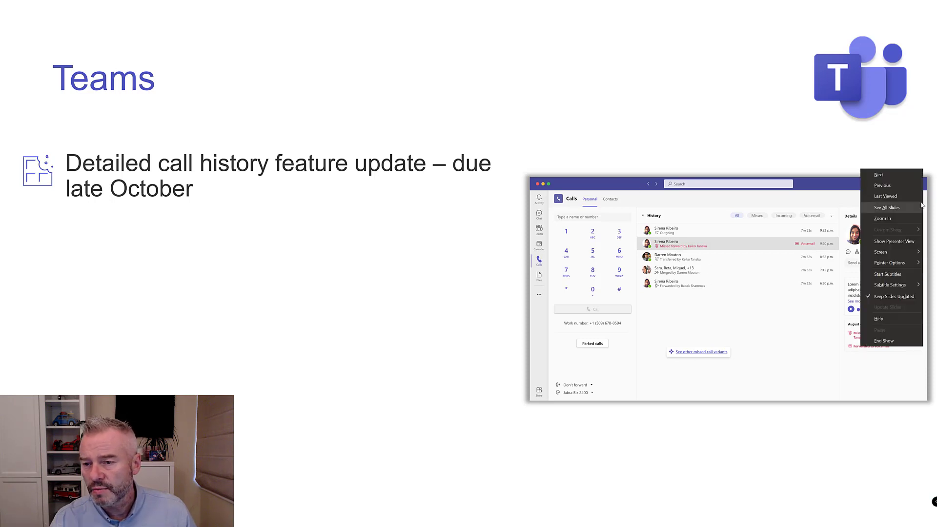
pyautogui.click(883, 218)
pyautogui.click(808, 332)
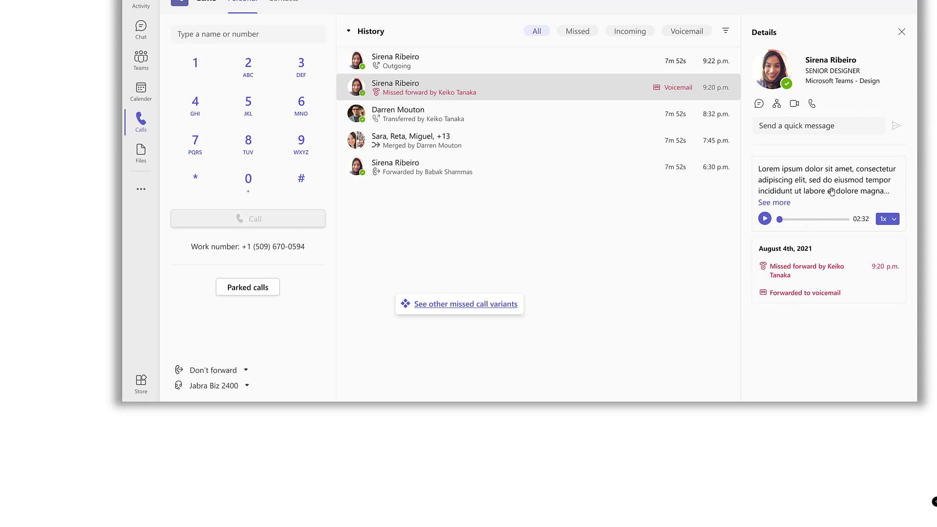
pyautogui.press('Escape')
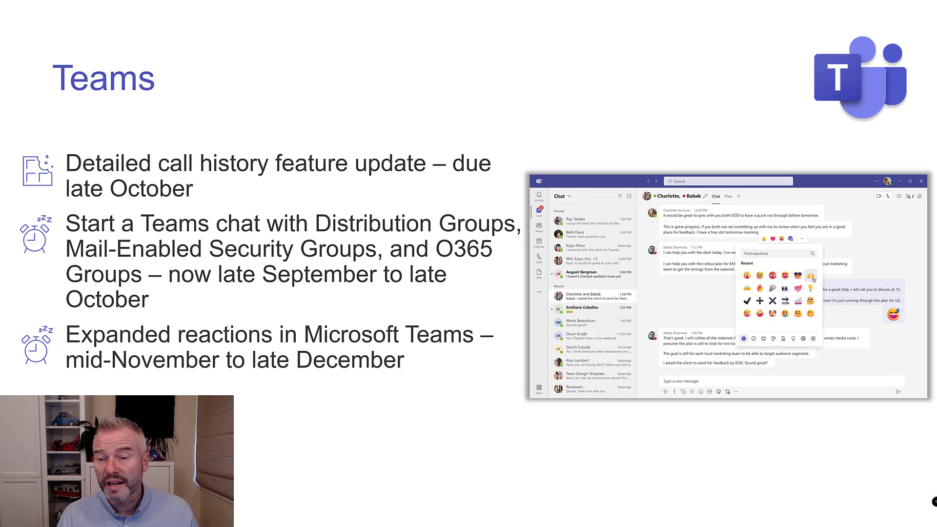
pyautogui.rightClick(757, 291)
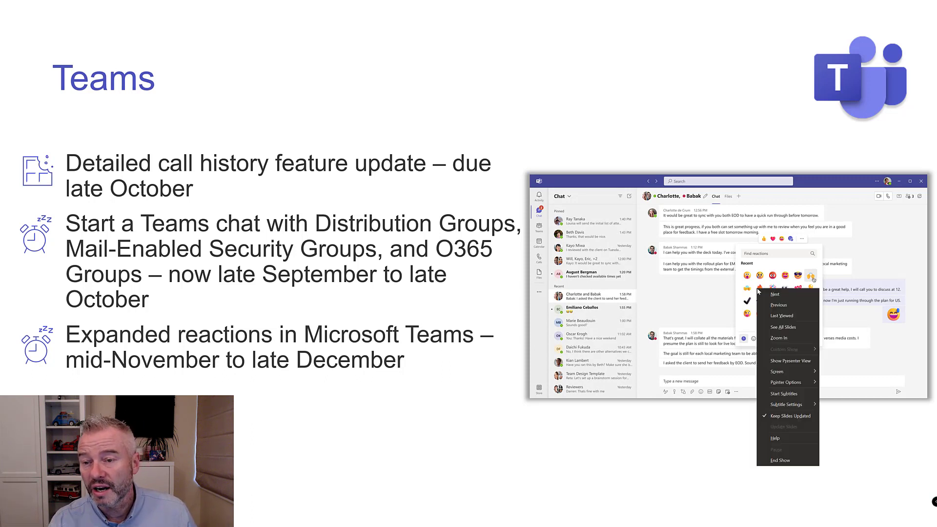
pyautogui.click(780, 338)
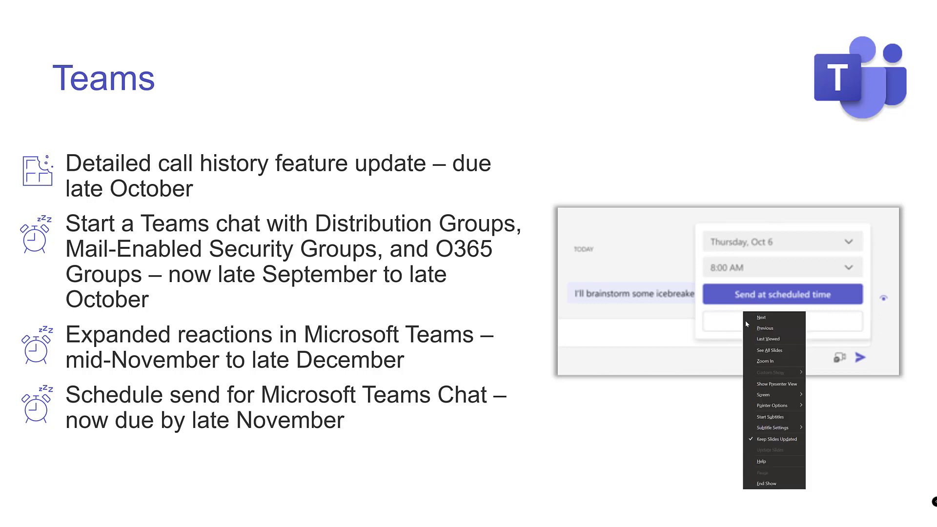
# Zoom in on the schedule send screenshot showing a message set for Thursday, Oct 6, 8:00 AM.
pyautogui.click(761, 360)
pyautogui.click(713, 315)
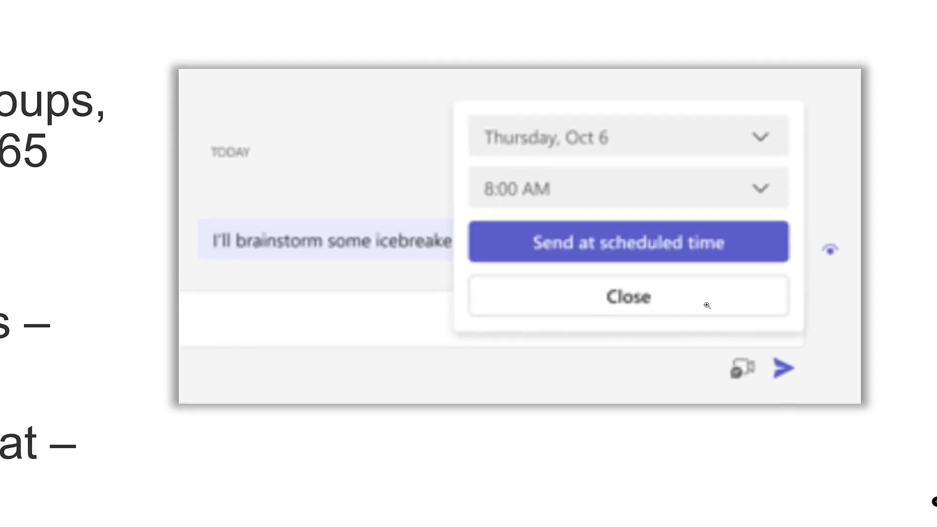